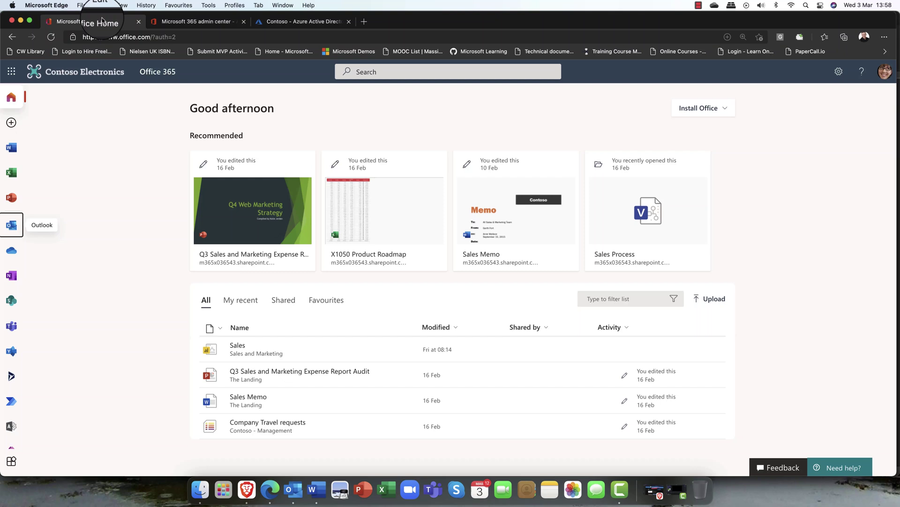
Move from the Microsoft 365 admin center users list to the Azure AD Contoso overview tab.
click(188, 22)
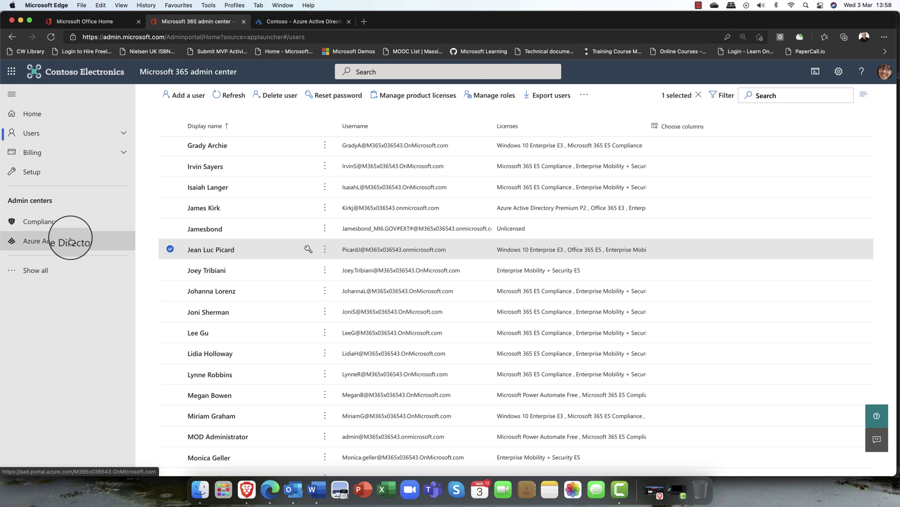
click(312, 22)
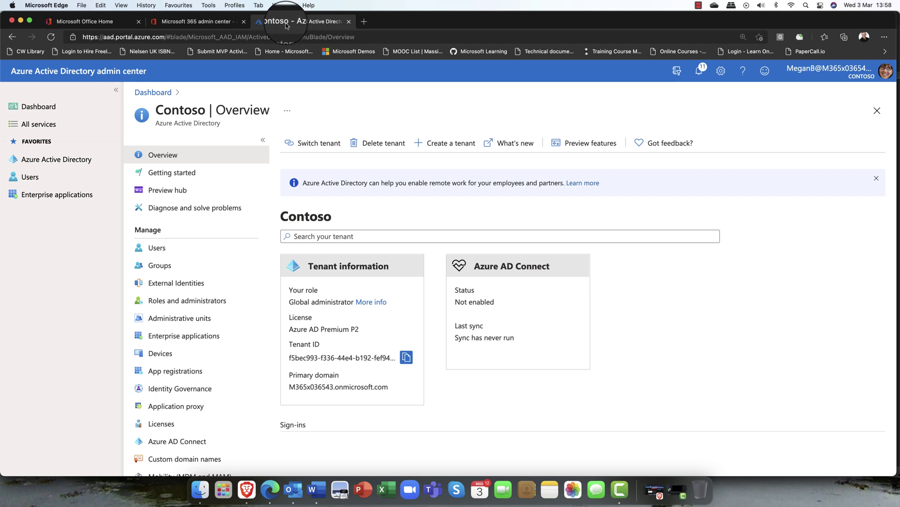
Go to Security > Authentication methods in the Contoso directory menu.
scroll(249, 291, down, 10)
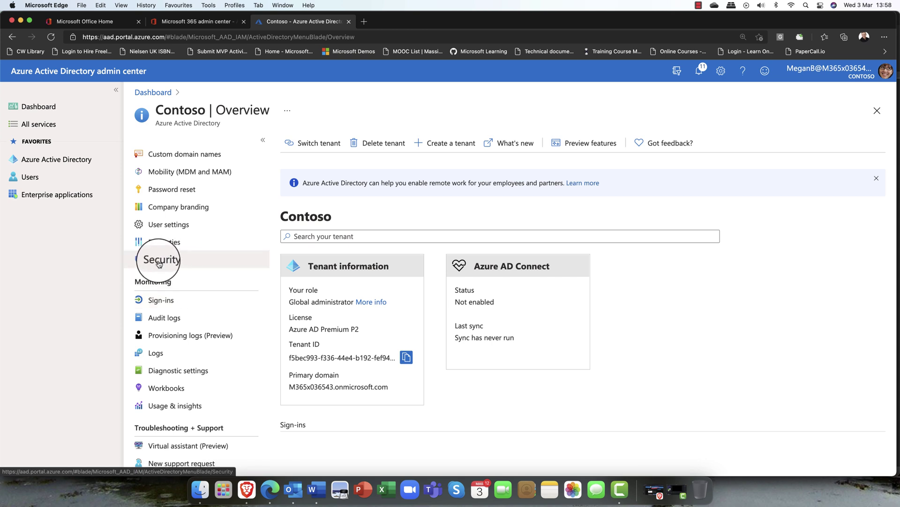
click(163, 262)
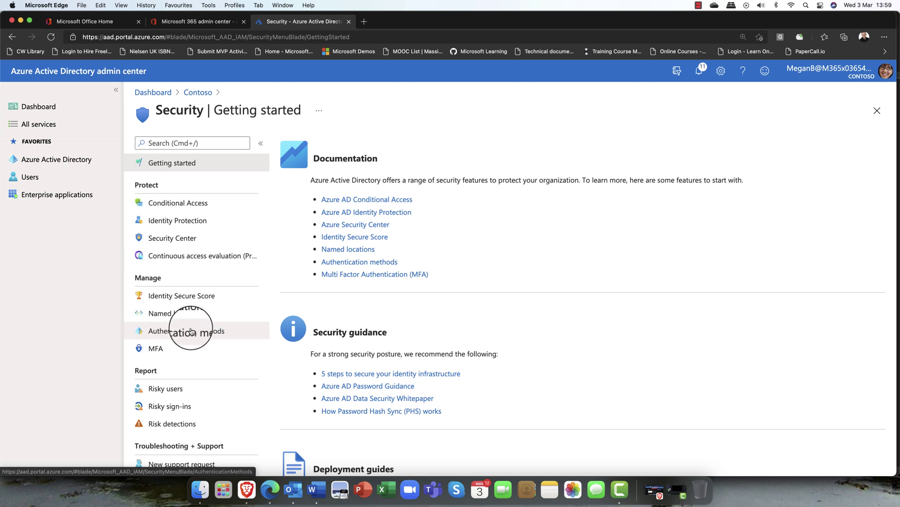
click(191, 331)
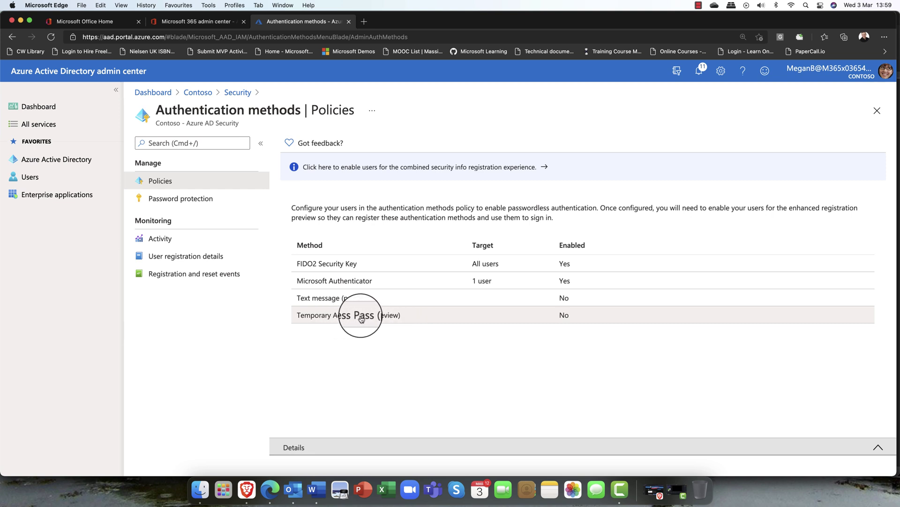
Enable the Temporary Access Pass policy for all users and save it.
click(336, 317)
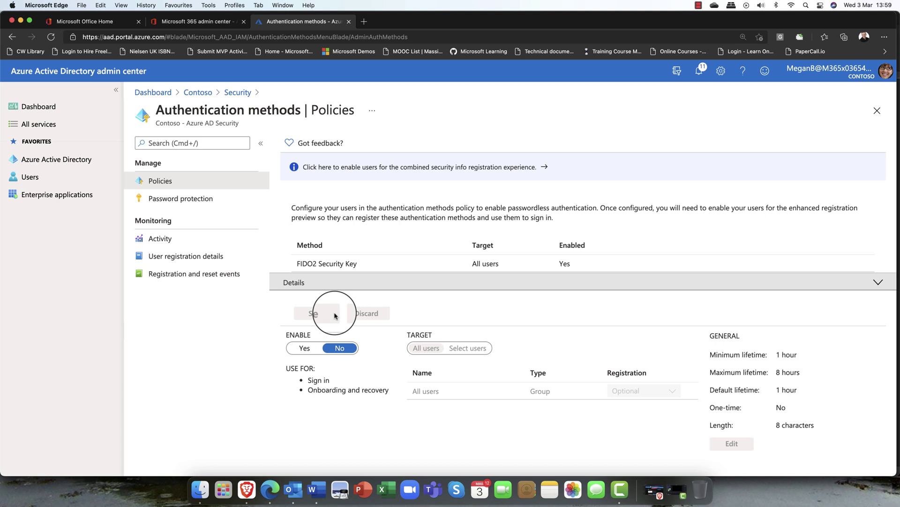
click(305, 349)
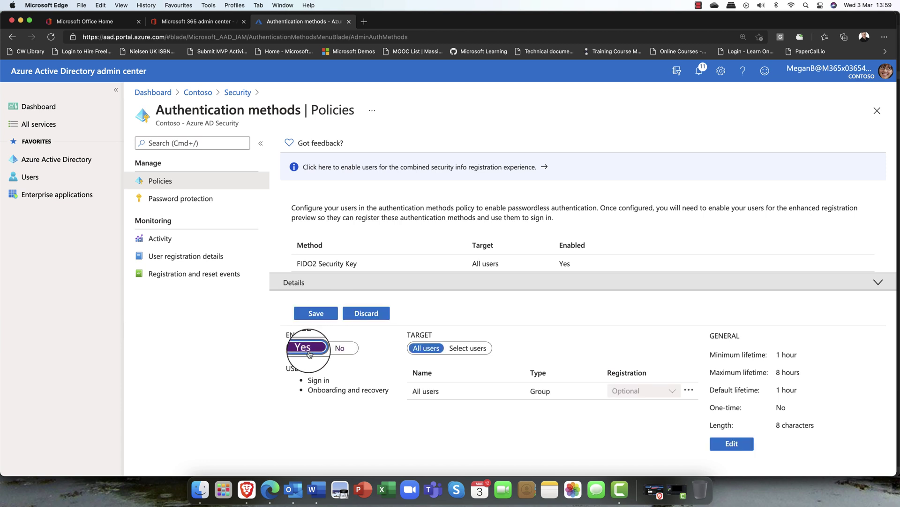
click(318, 315)
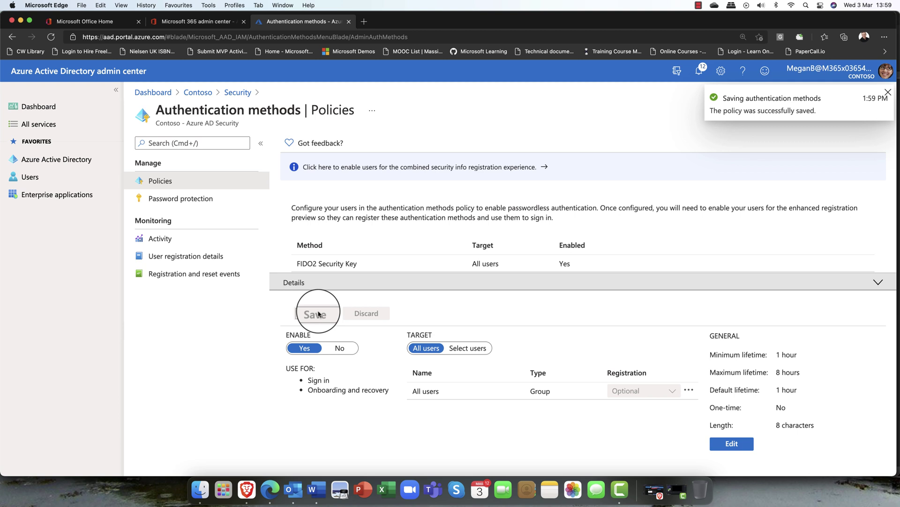
From the Contoso overview, find the target user in All users and view their authentication methods.
click(205, 94)
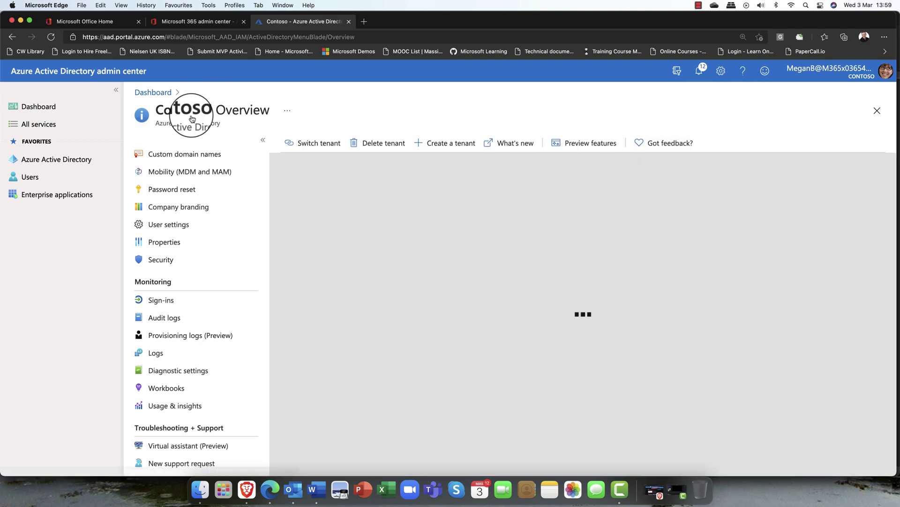
scroll(185, 245, up, 5)
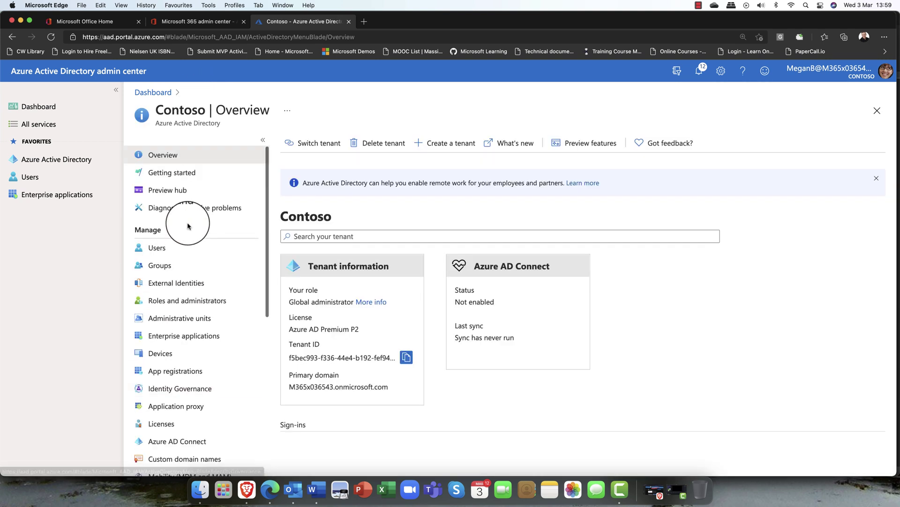
click(173, 249)
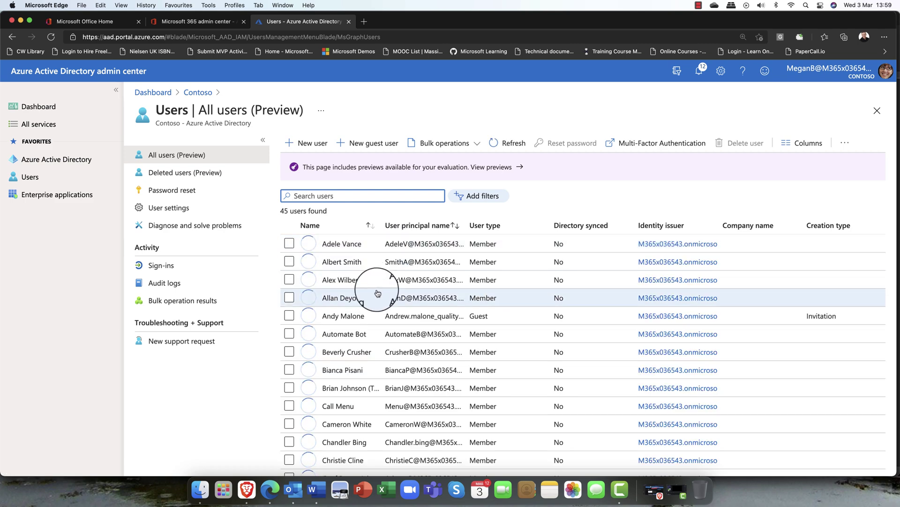
scroll(378, 288, down, 5)
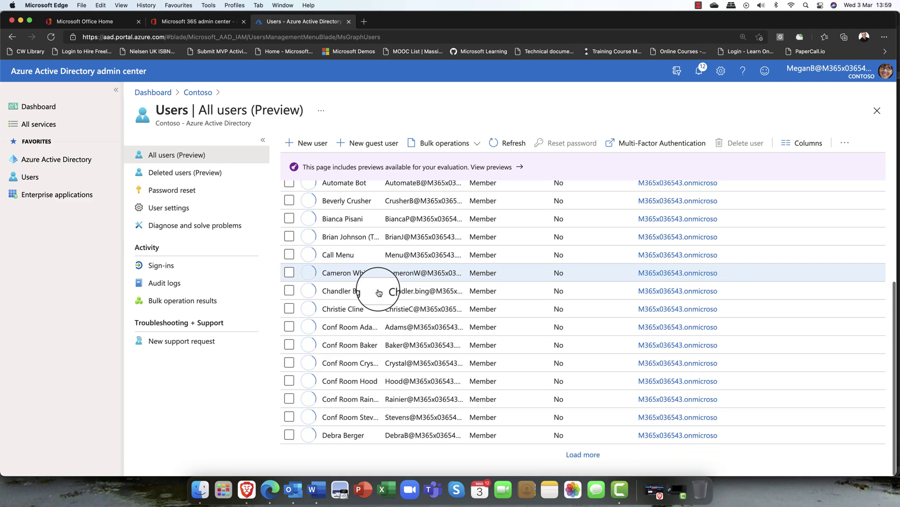
click(569, 454)
scroll(366, 356, down, 5)
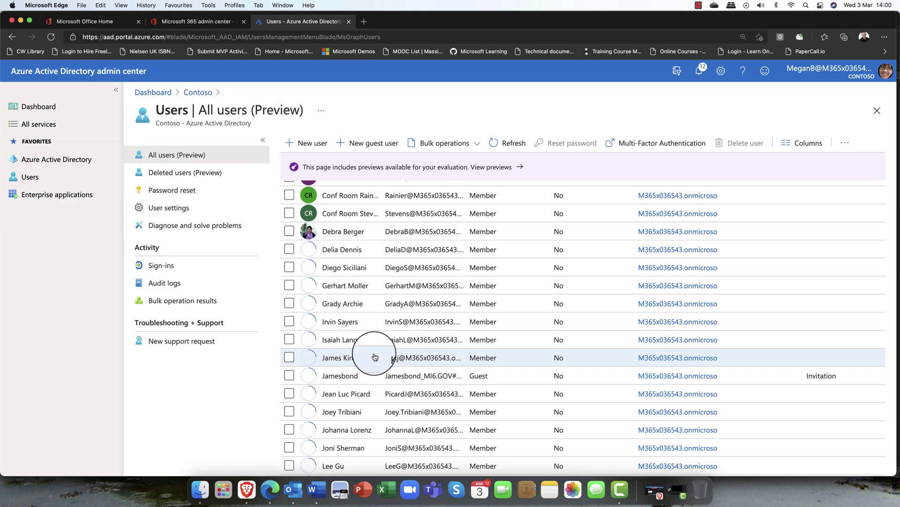
click(347, 393)
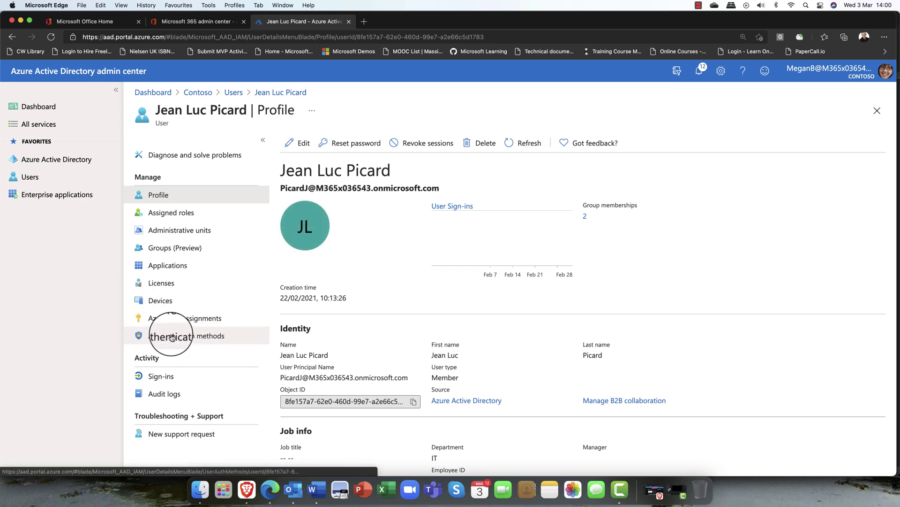
click(203, 340)
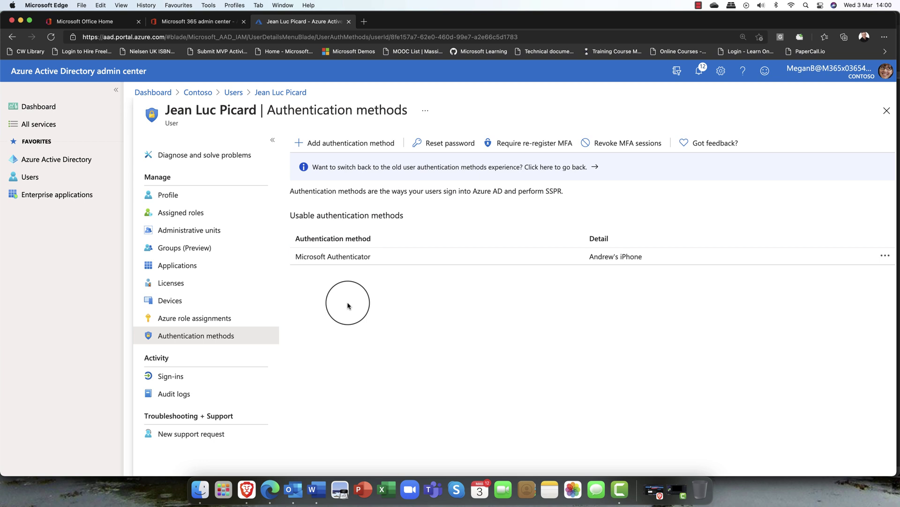
Add a Temporary Access Pass (Preview) authentication method for the user.
click(353, 147)
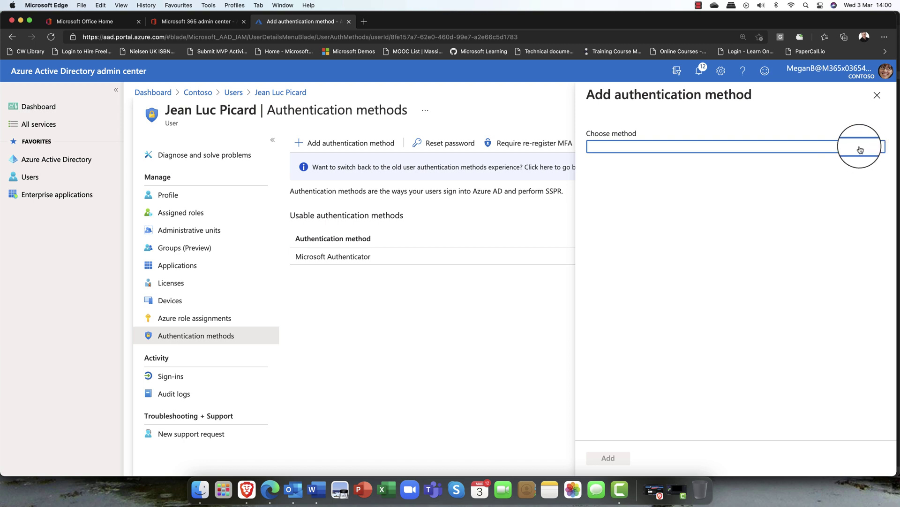
click(859, 147)
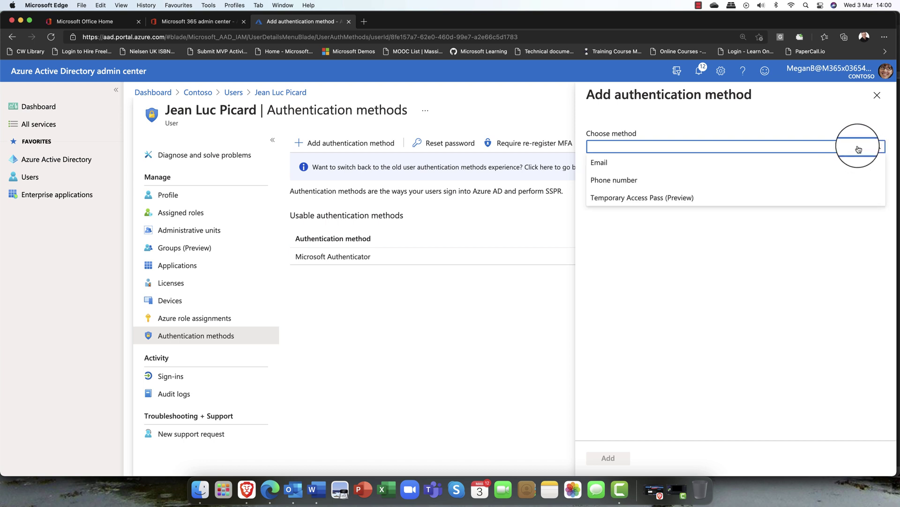
click(664, 205)
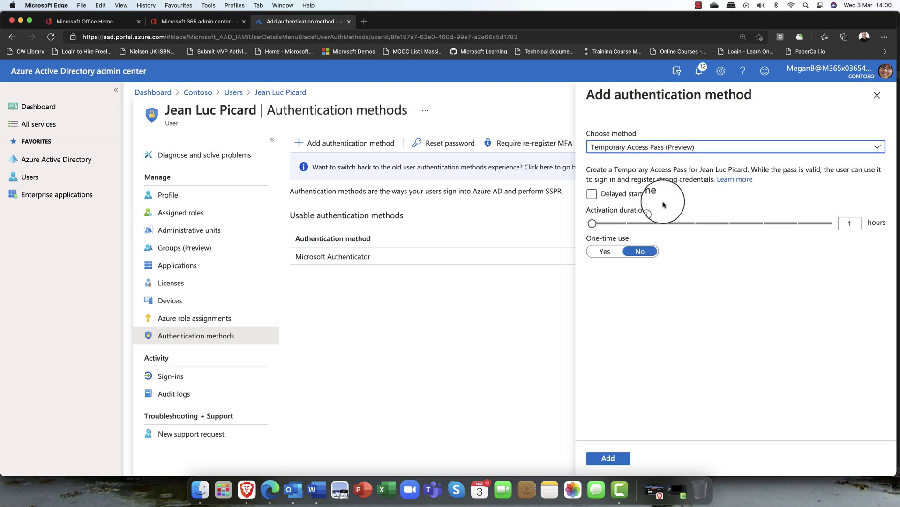
Leave Delayed start time off, keeping the 1-hour, not one-time pass settings.
click(592, 194)
click(592, 197)
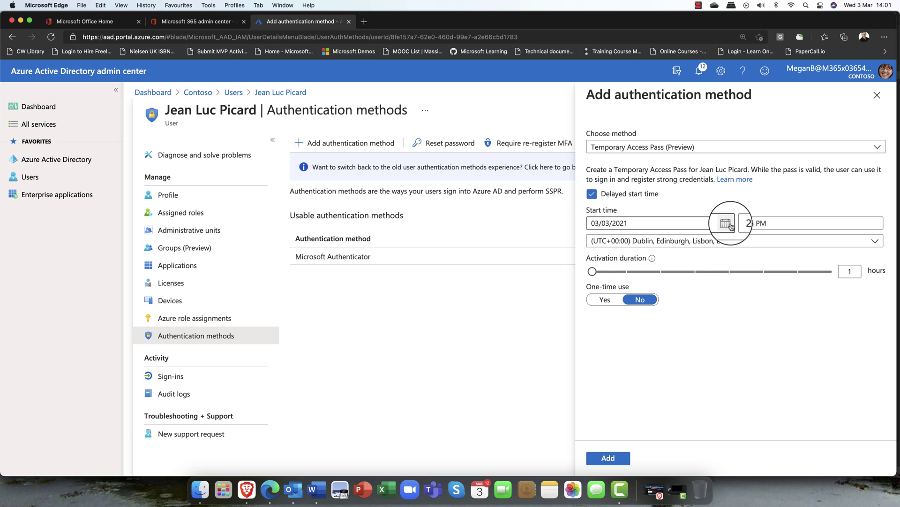
click(592, 194)
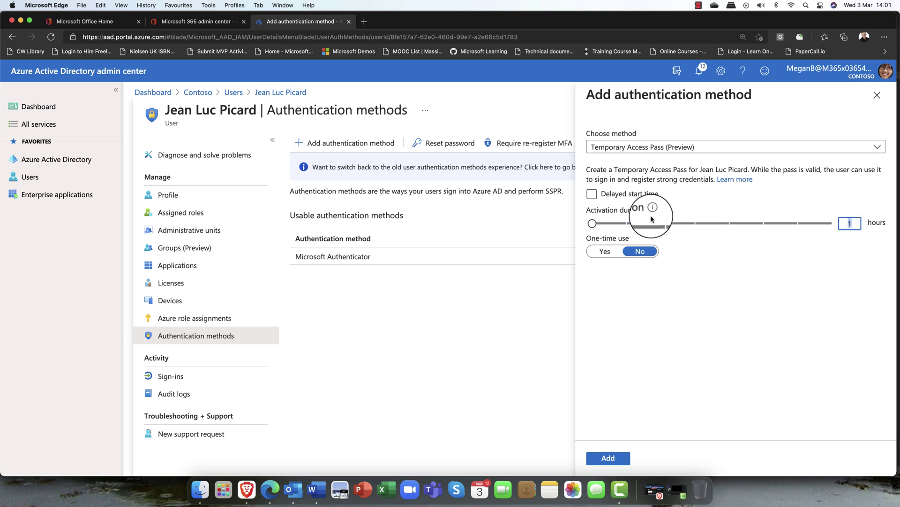
mouse_move(653, 218)
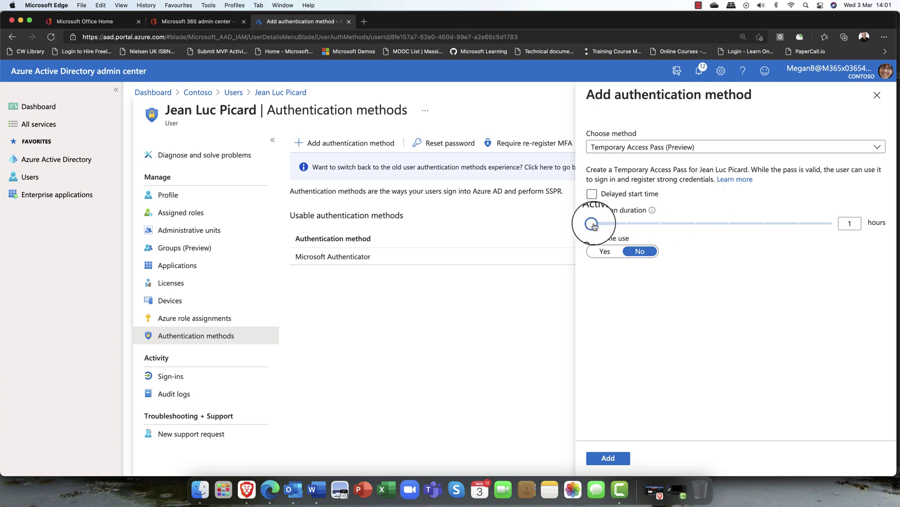
Set the pass activation duration to 4 hours.
drag(592, 223, 700, 224)
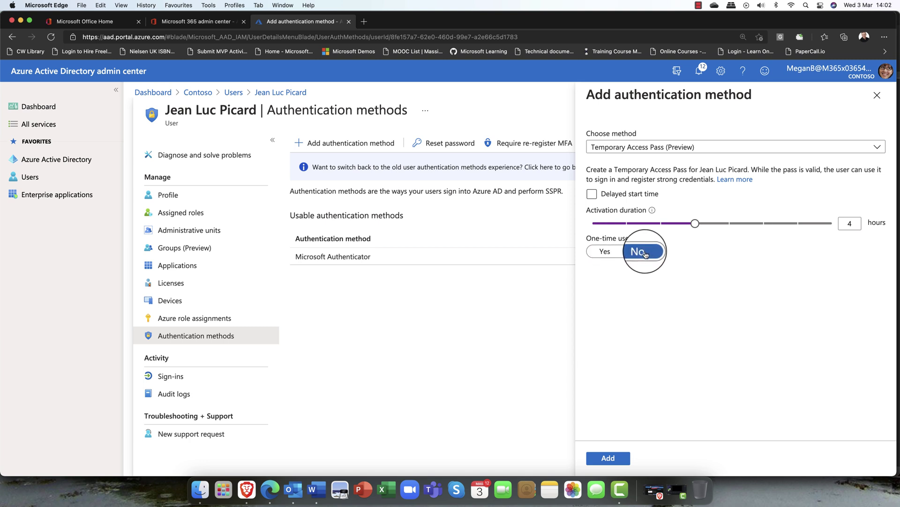
Create the 4-hour Temporary Access Pass, copy its code, and paste it into Word.
click(612, 459)
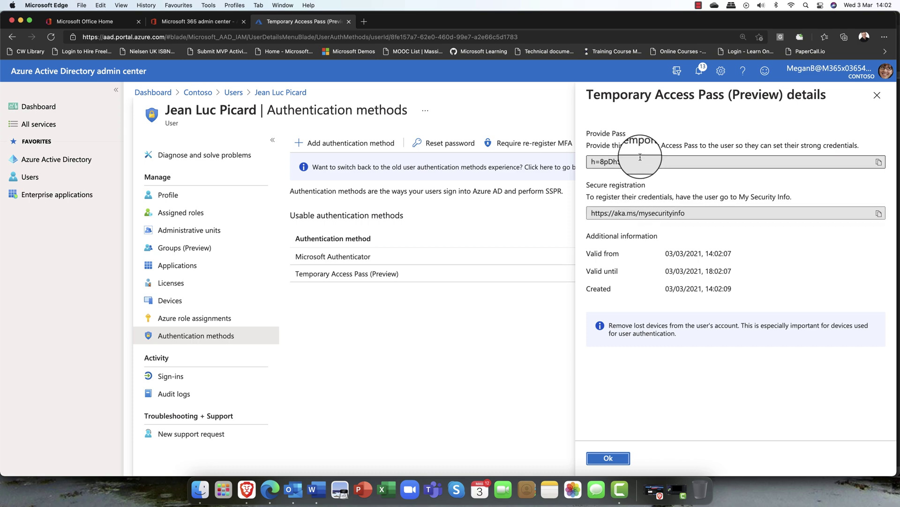
drag(634, 162, 577, 162)
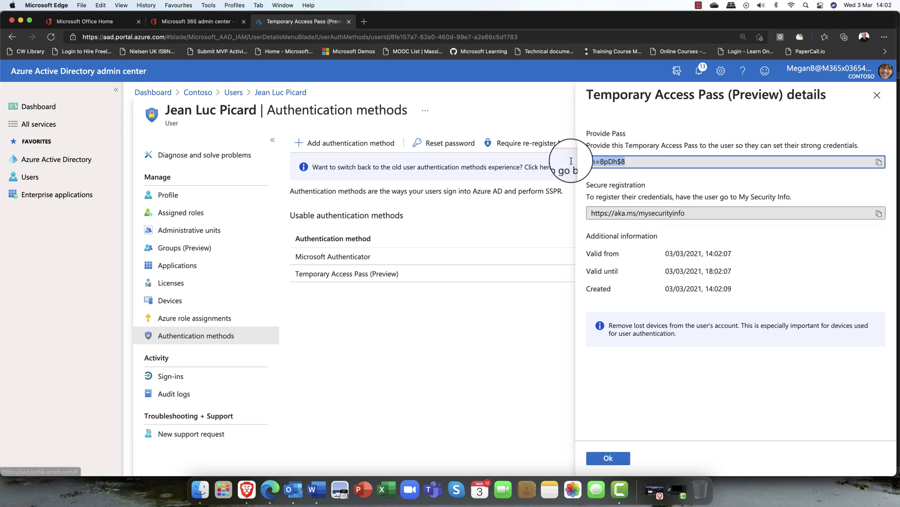
right_click(616, 162)
click(626, 187)
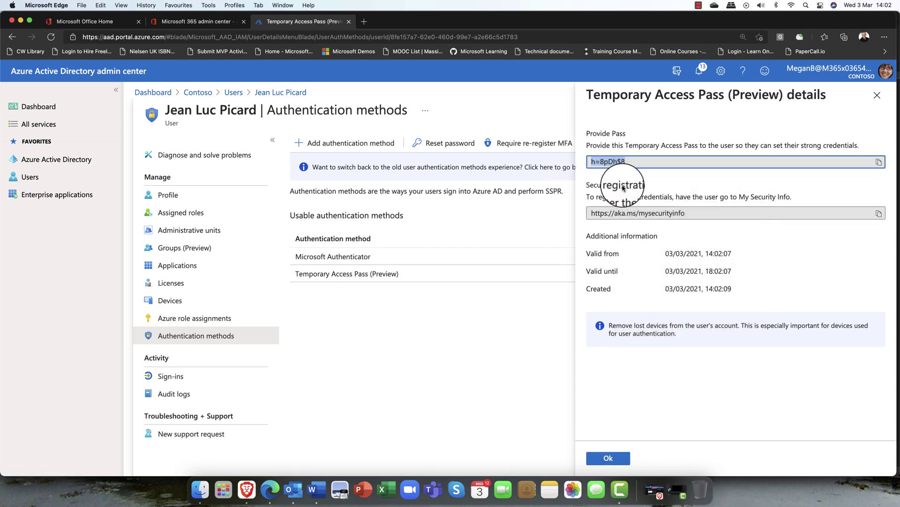
click(316, 490)
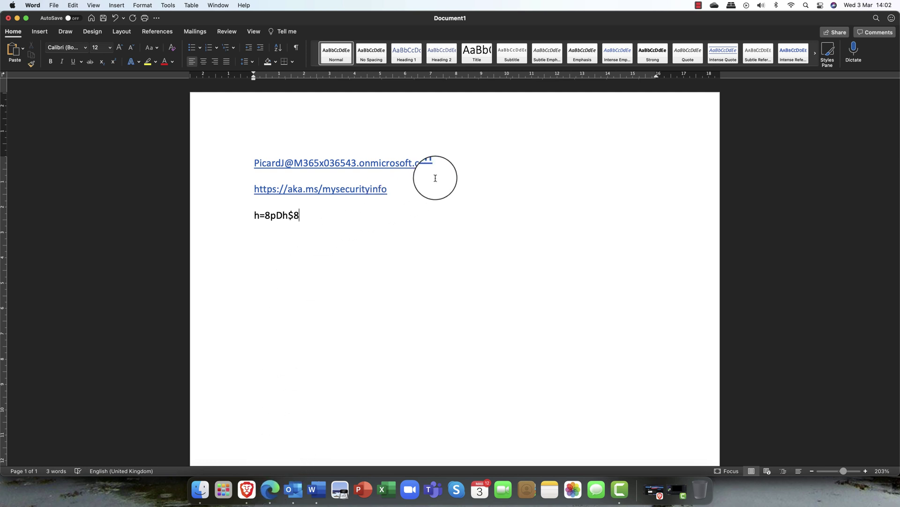
Select the user's sign-in address in Word and load office.com in an InPrivate Edge window.
drag(438, 164, 192, 165)
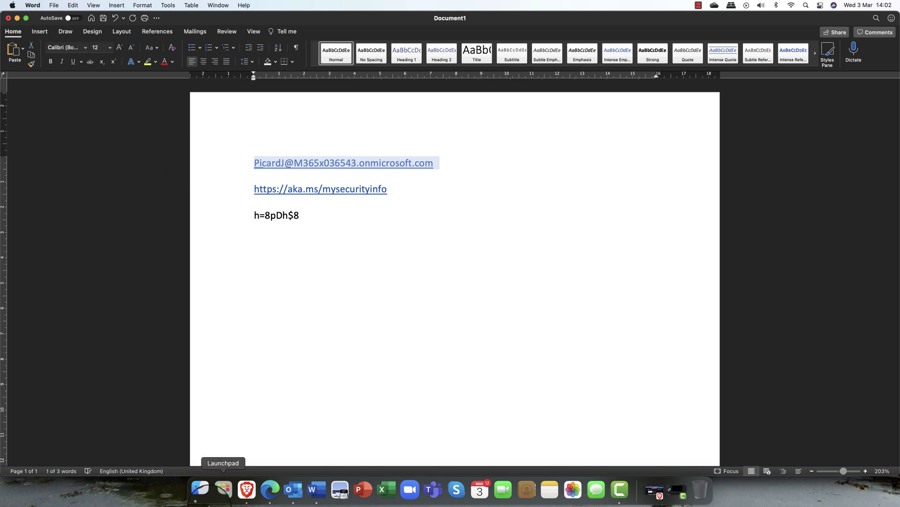
click(271, 490)
right_click(271, 490)
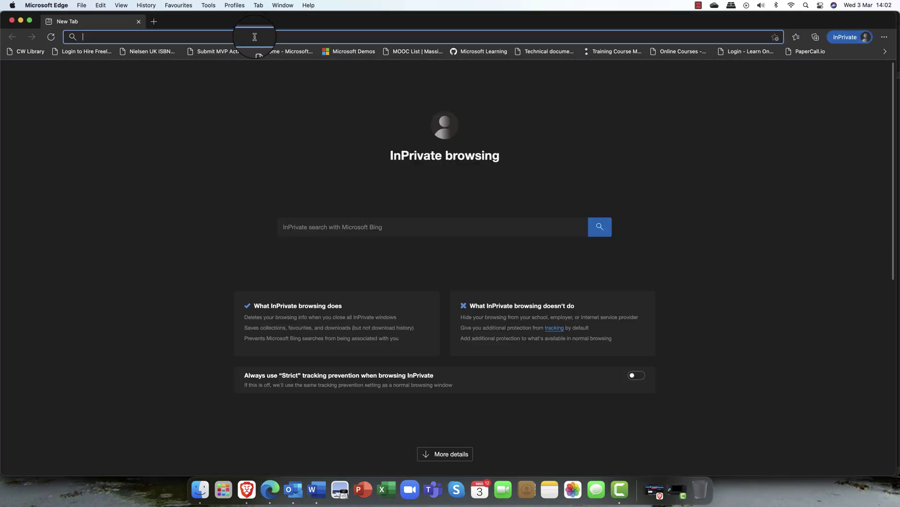
text(off)
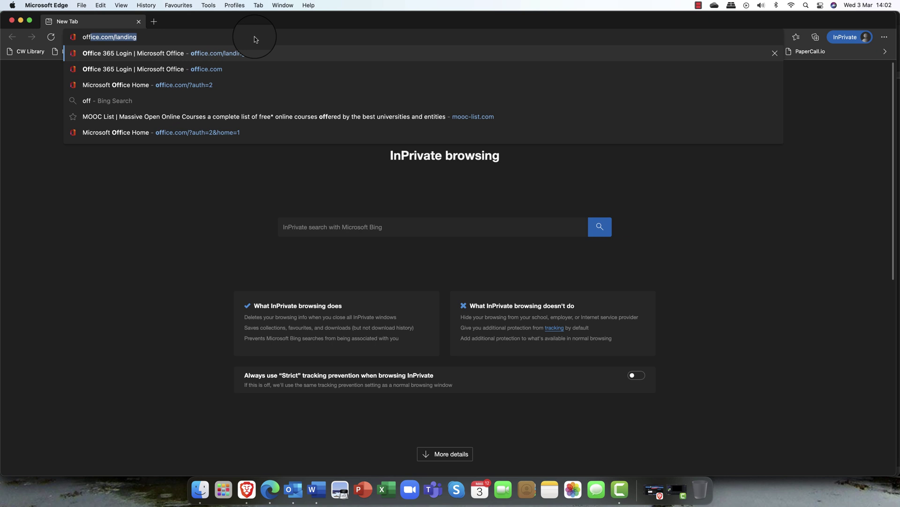
key(Return)
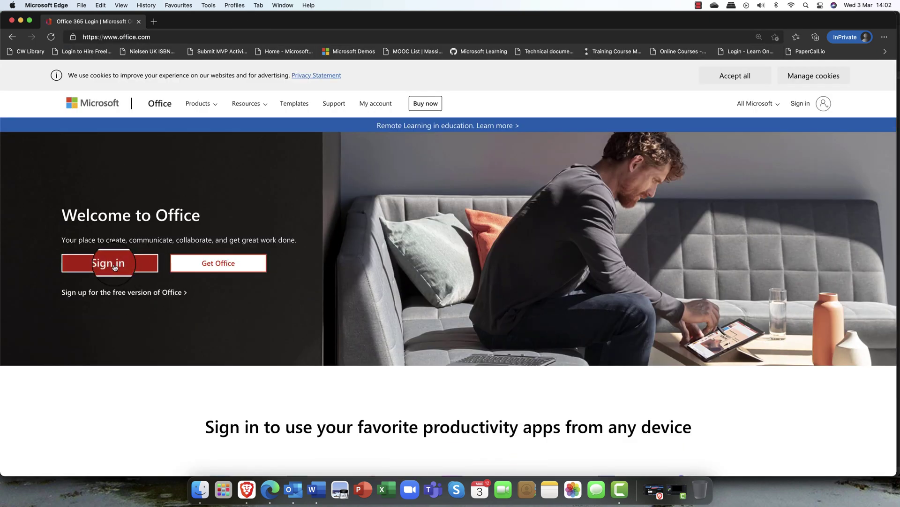
Start signing in to Office with the pasted account e-mail and continue.
click(112, 267)
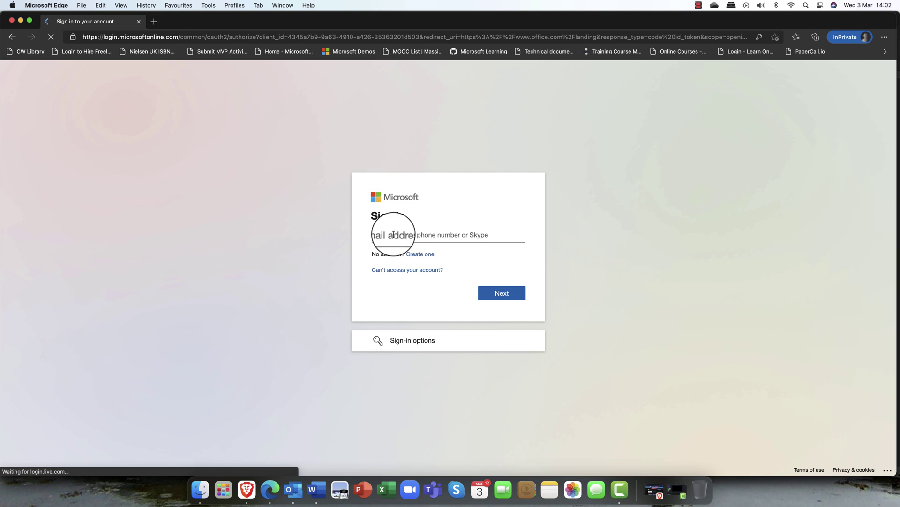
click(393, 234)
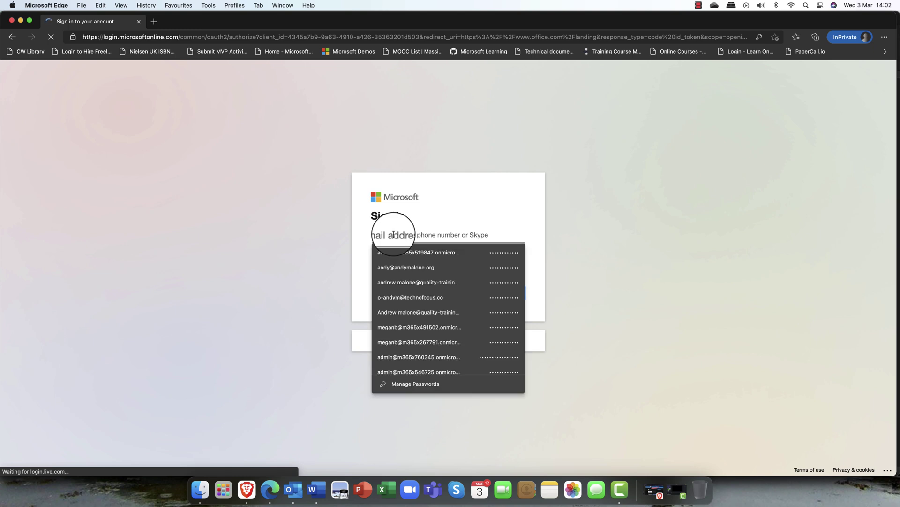
right_click(395, 234)
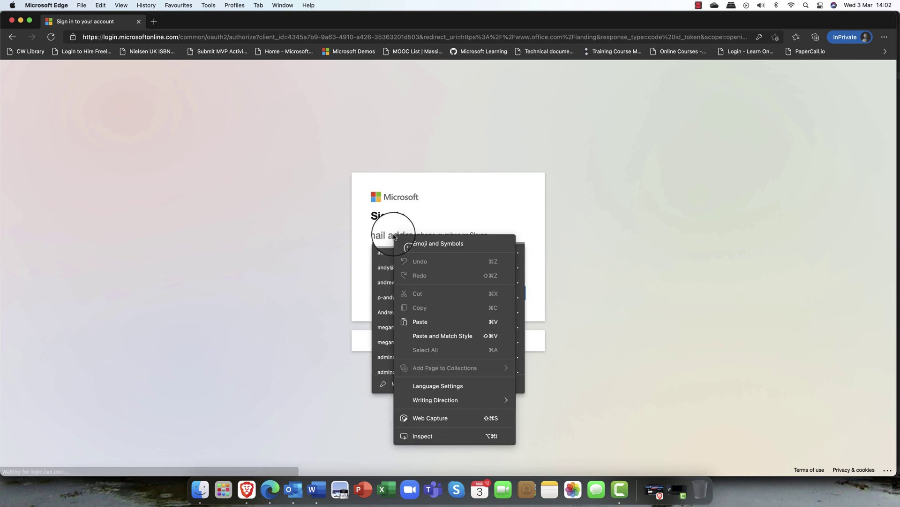
click(419, 321)
click(278, 293)
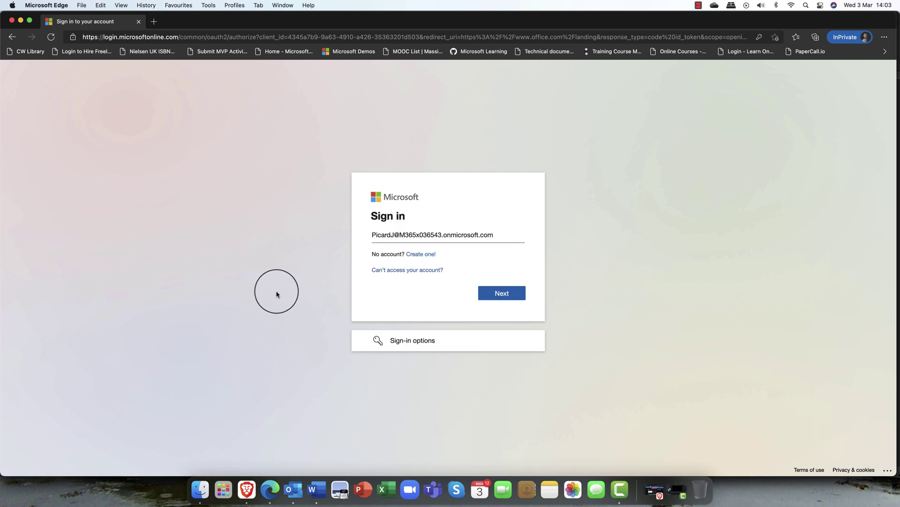
click(508, 294)
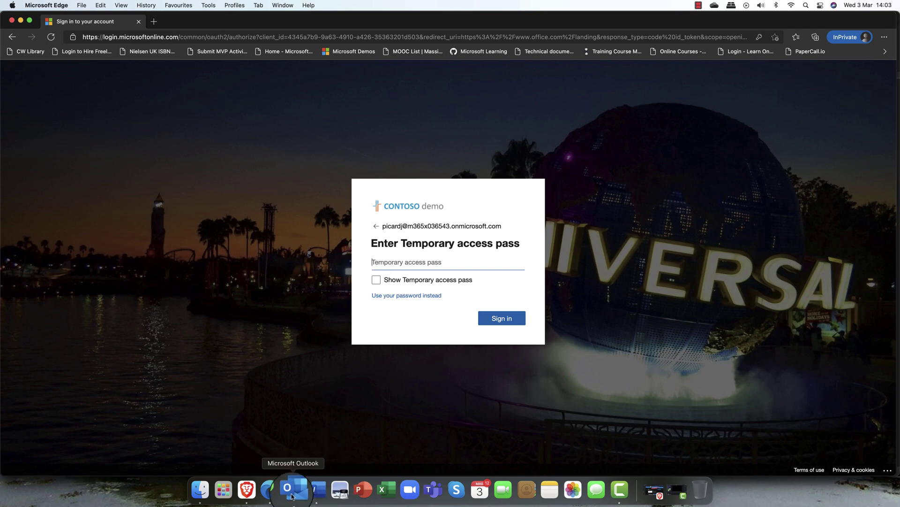
Copy the Temporary Access Pass from the Word document.
click(318, 490)
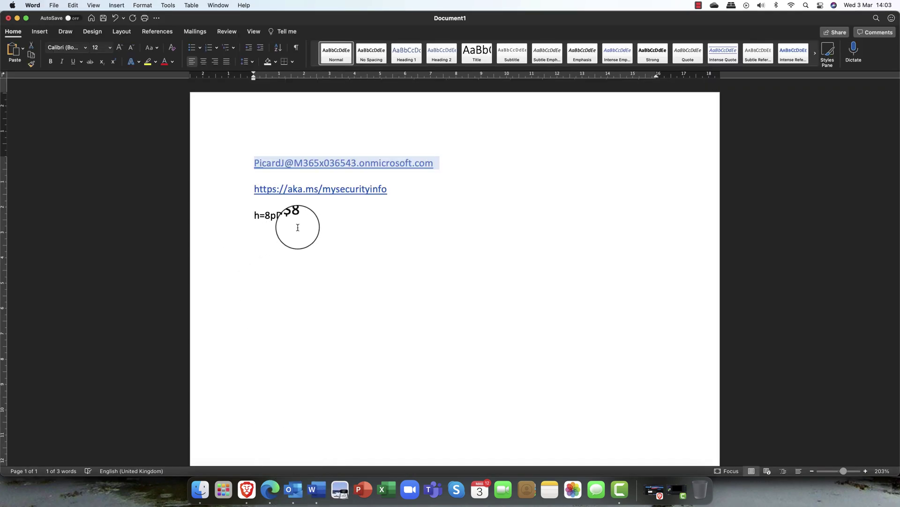
drag(302, 215, 250, 216)
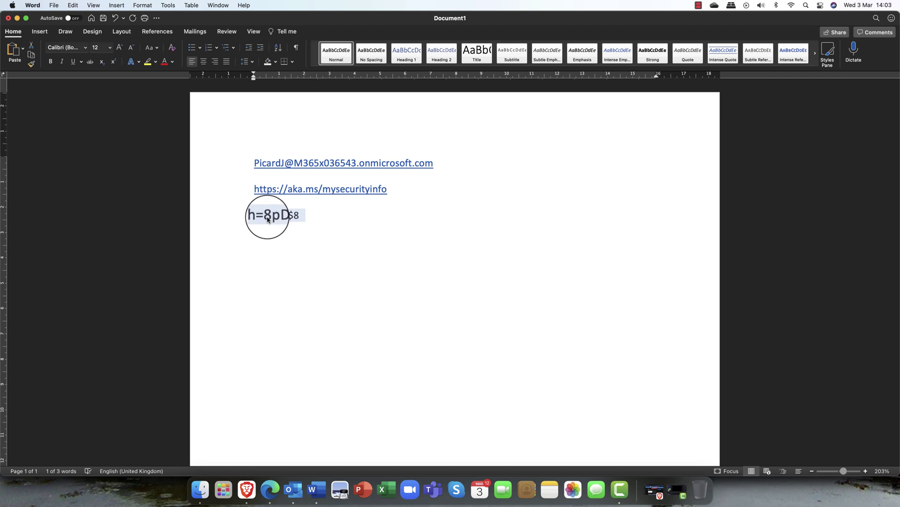
click(266, 216)
double_click(267, 214)
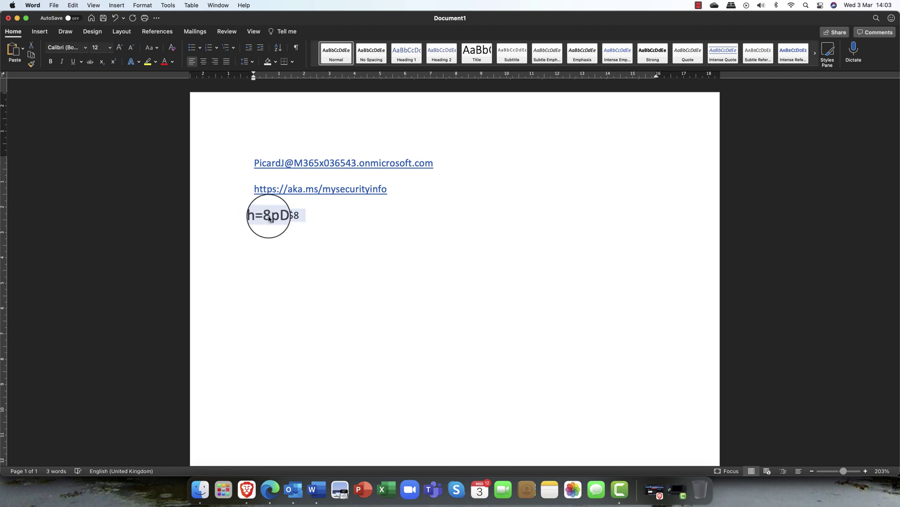
right_click(271, 218)
click(284, 231)
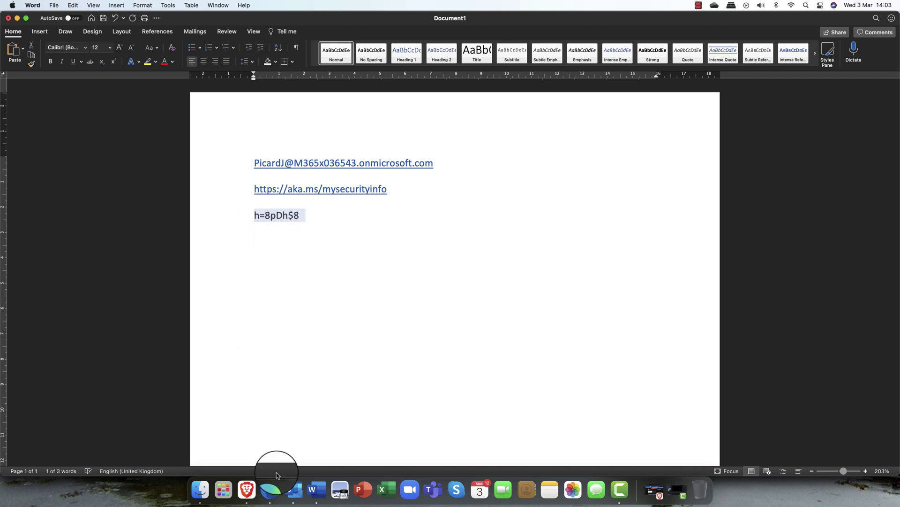
Paste the Temporary Access Pass, shown in plain text, and sign in with it.
click(269, 490)
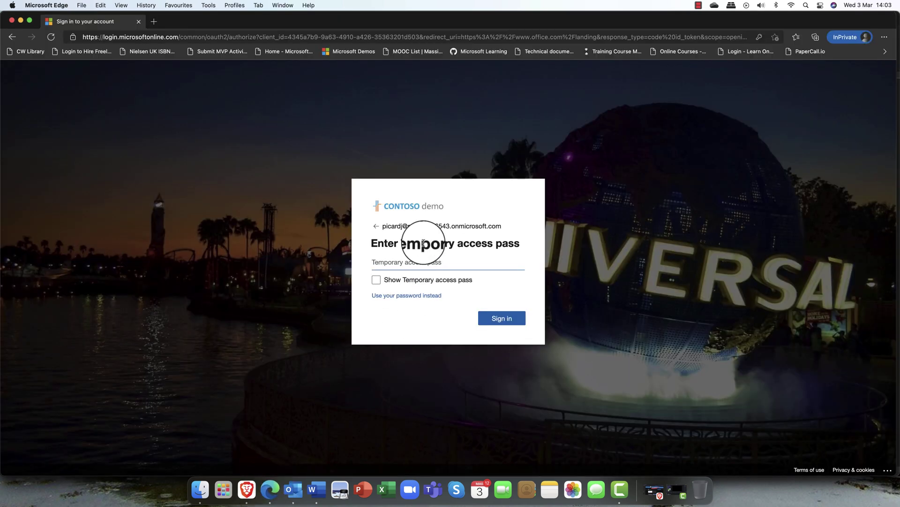
click(377, 280)
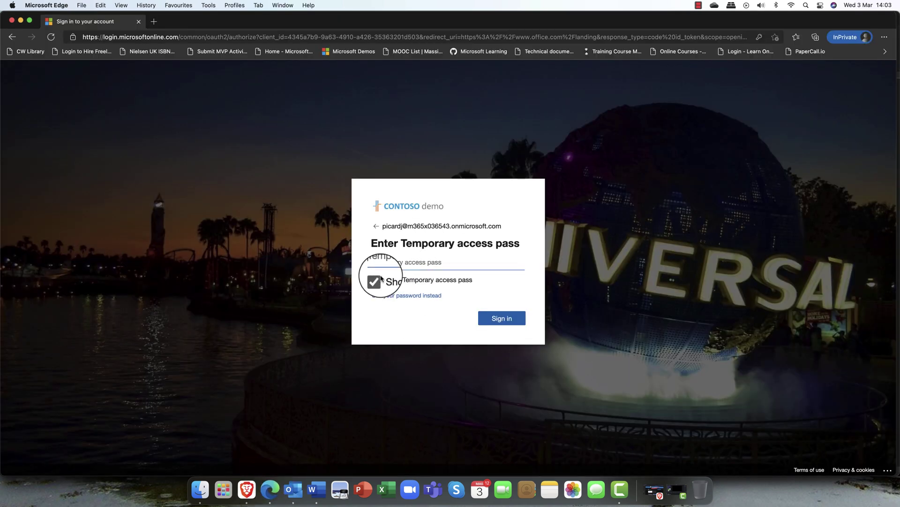
right_click(395, 261)
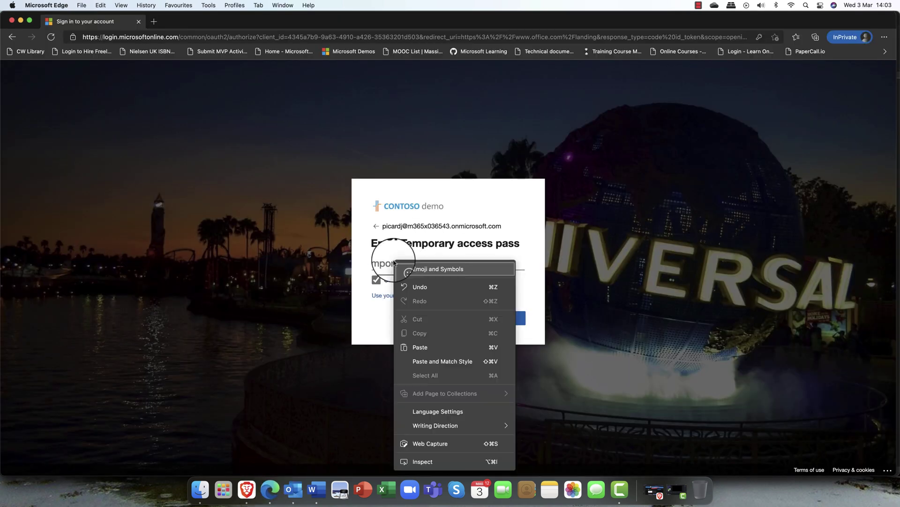
click(413, 347)
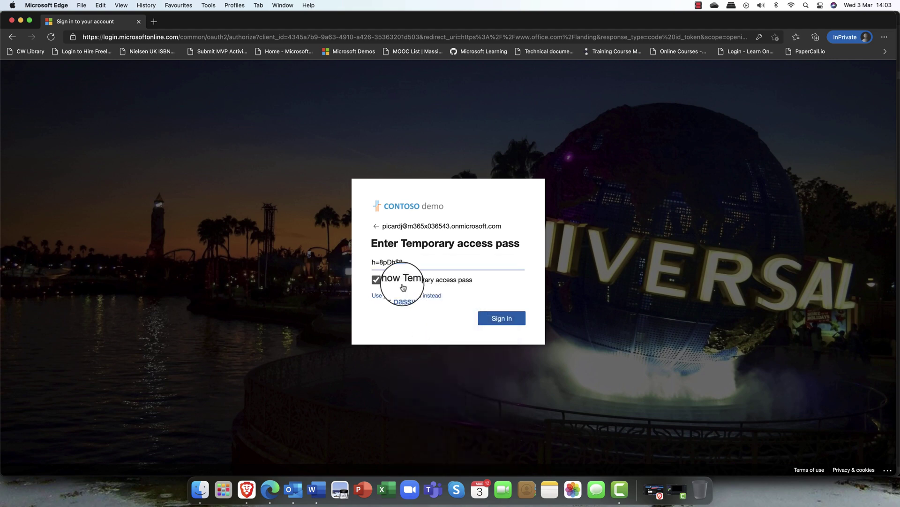
click(500, 322)
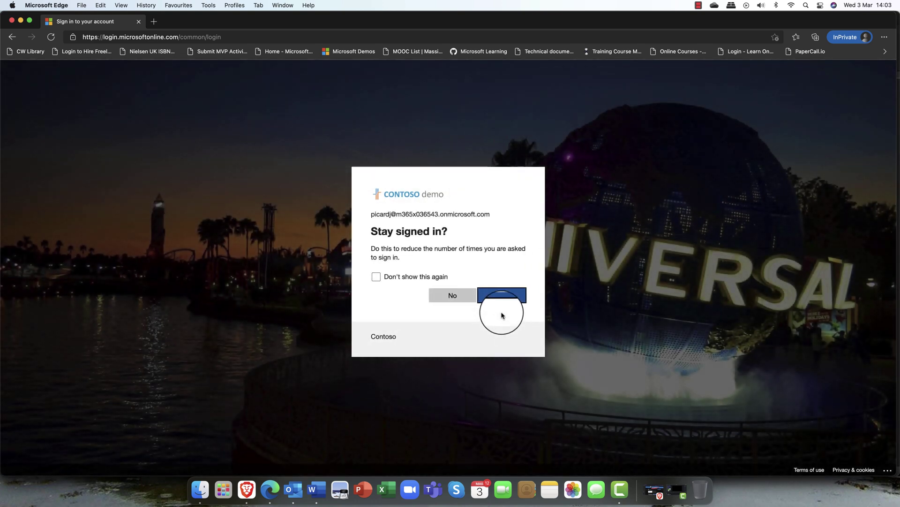
Stay signed in to Office 365, then bring the Word notes document back to the front.
click(492, 297)
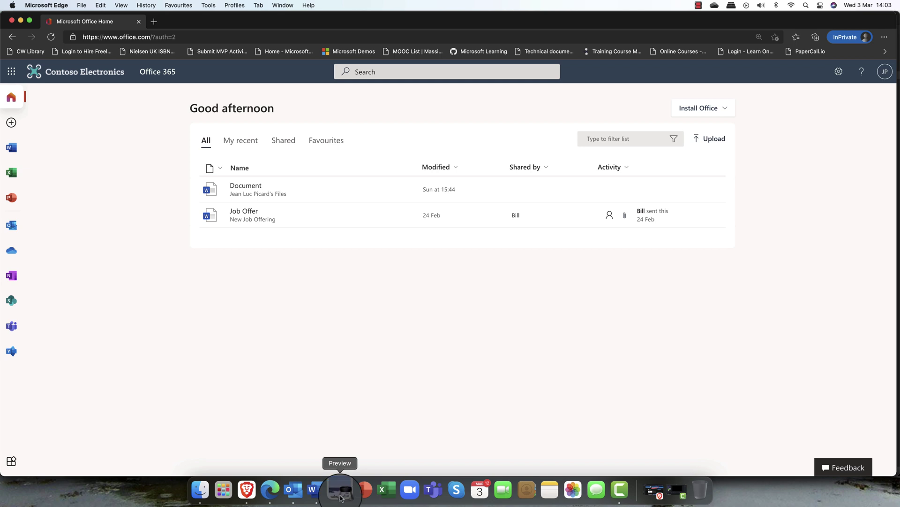
click(315, 491)
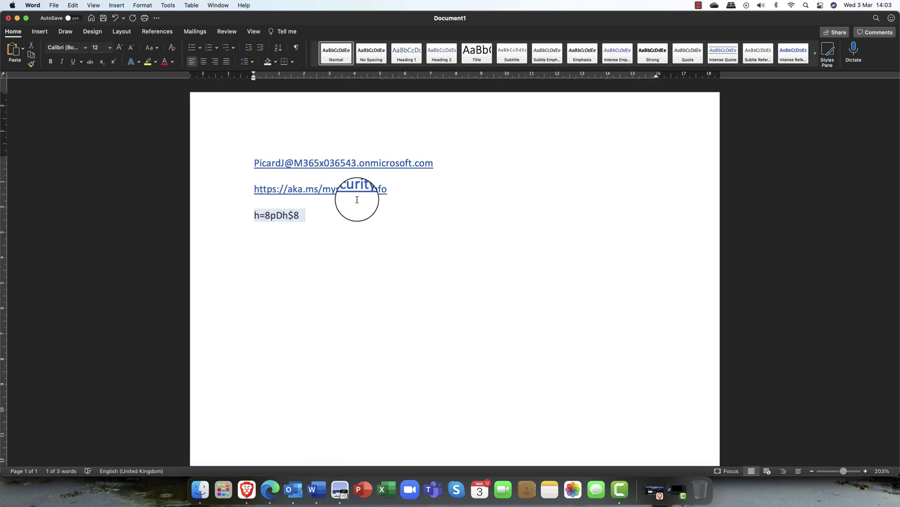
drag(391, 189, 267, 194)
right_click(267, 195)
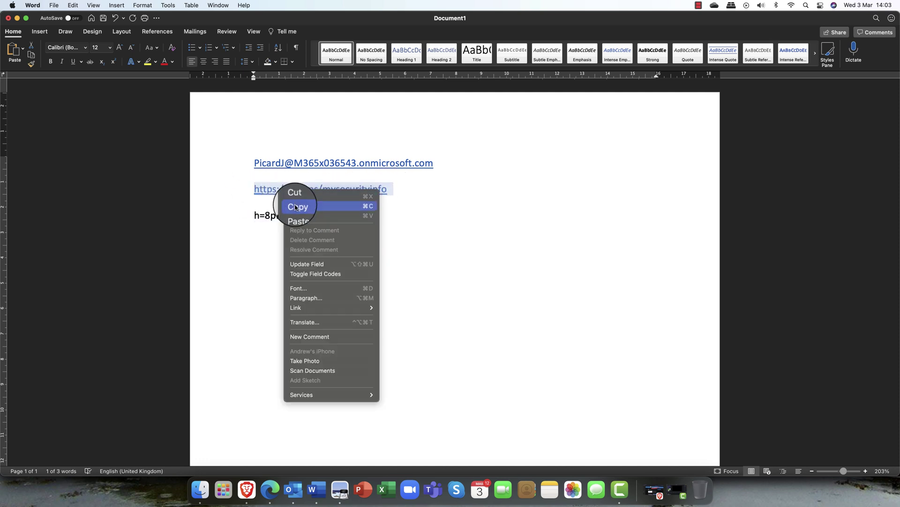
click(293, 205)
click(270, 489)
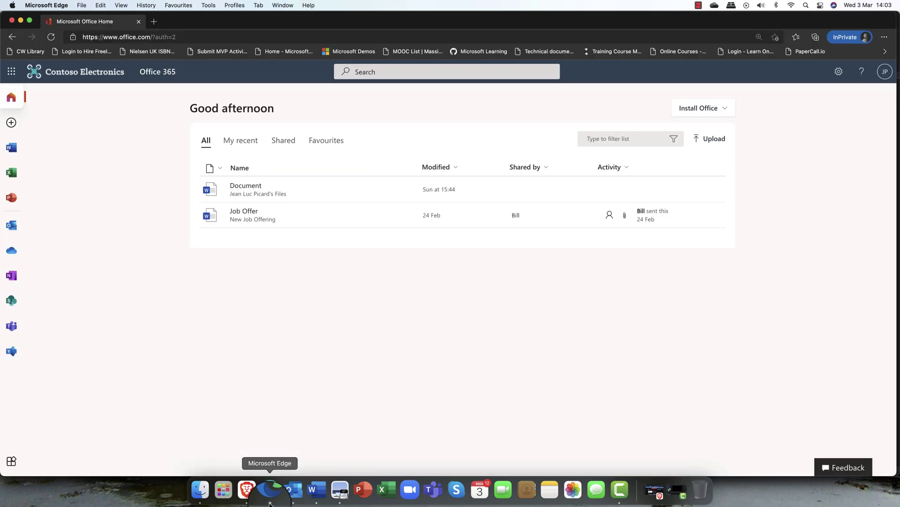
click(159, 22)
right_click(187, 37)
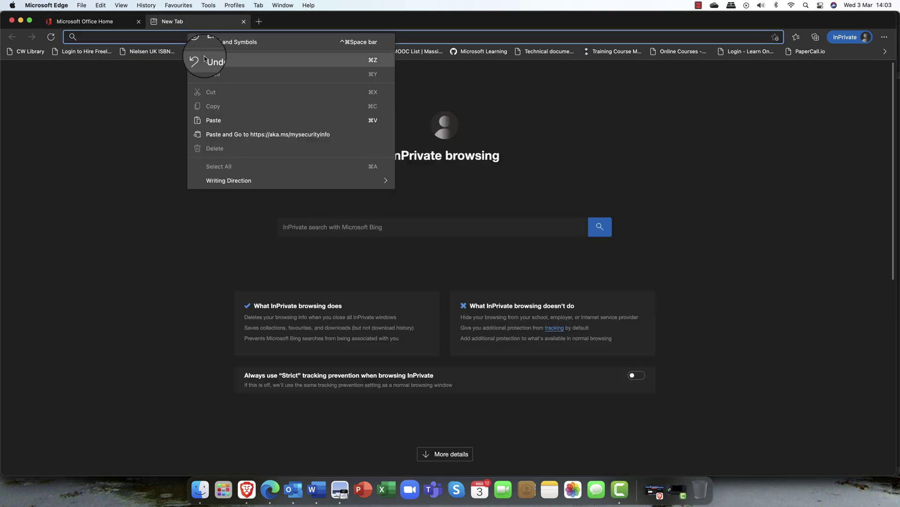
click(214, 120)
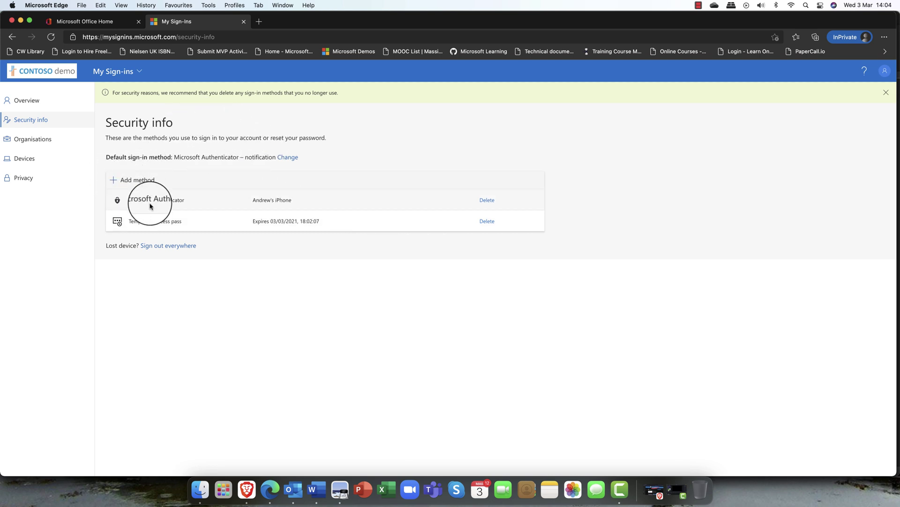
click(122, 183)
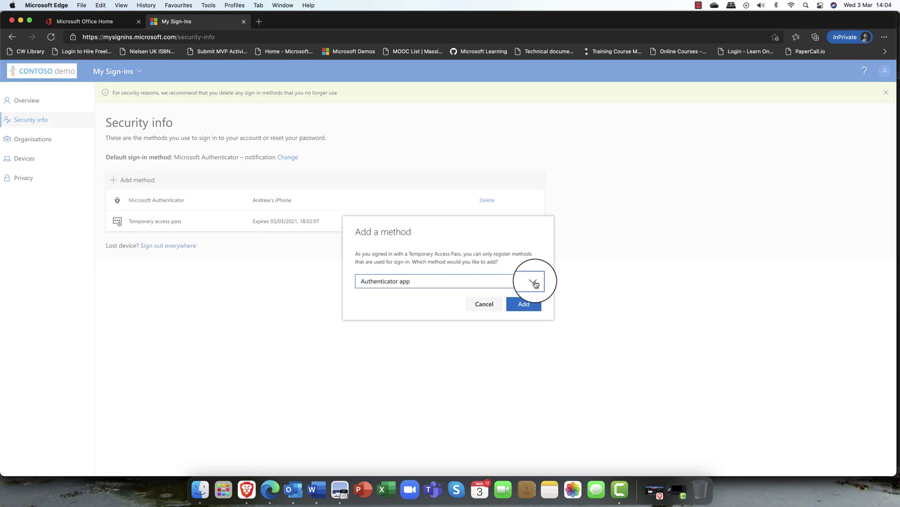
click(535, 283)
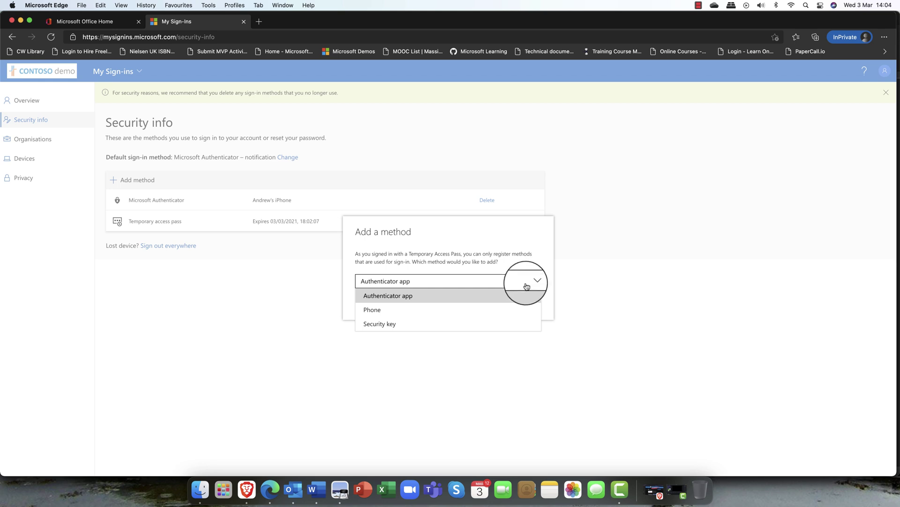
click(409, 327)
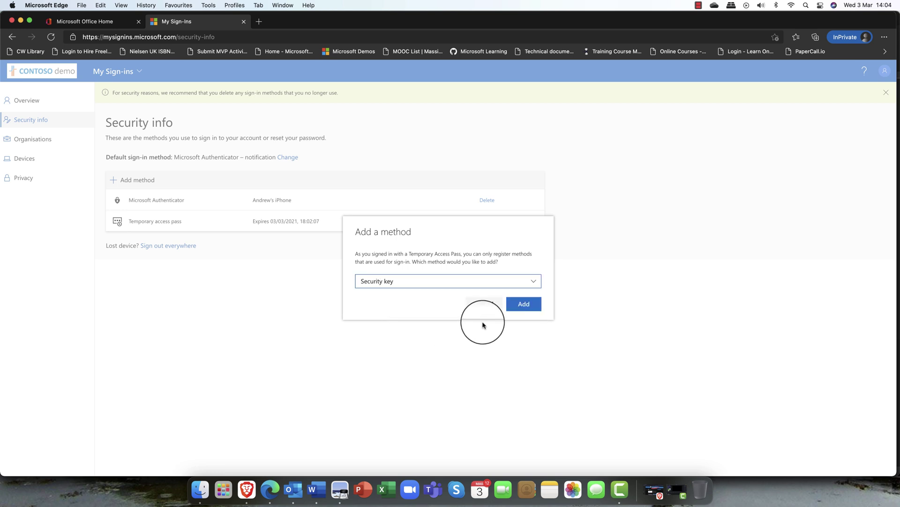
click(528, 305)
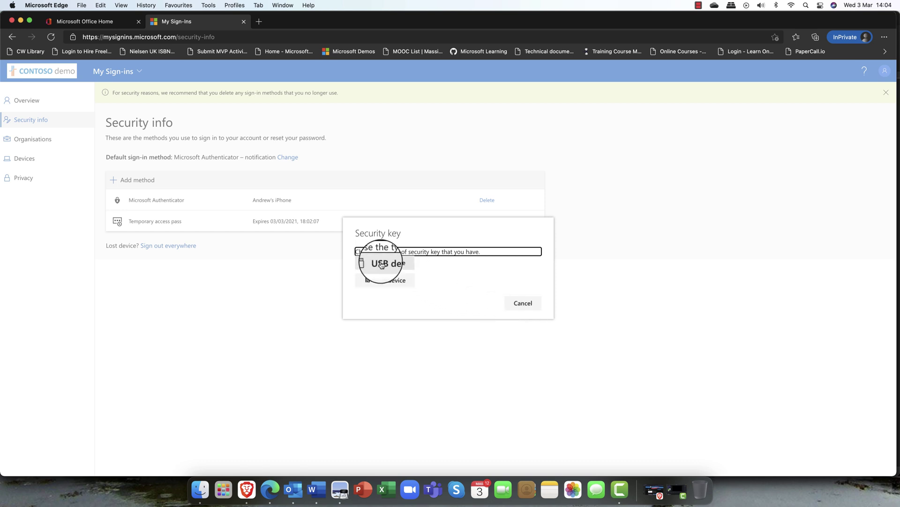
click(382, 264)
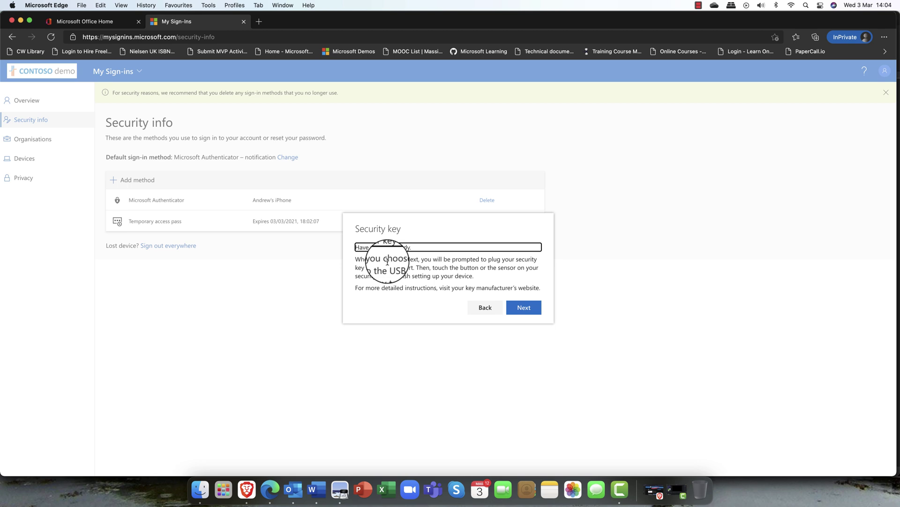
click(493, 309)
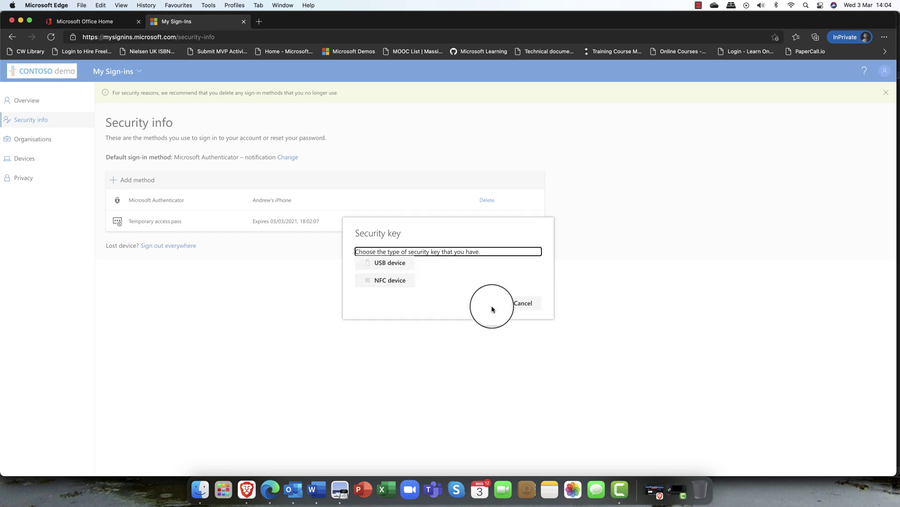
click(517, 303)
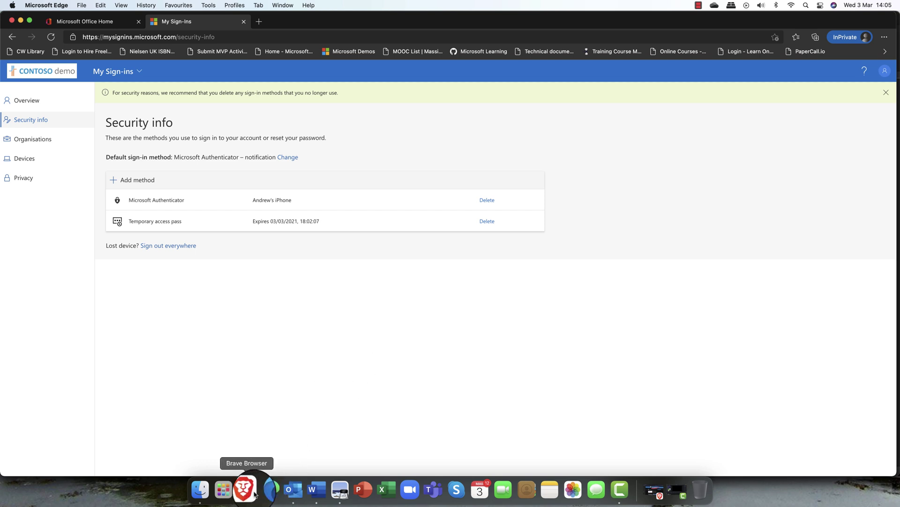
Switch from the My Sign-ins window to the Azure AD Temporary Access Pass (Preview) details window.
right_click(270, 489)
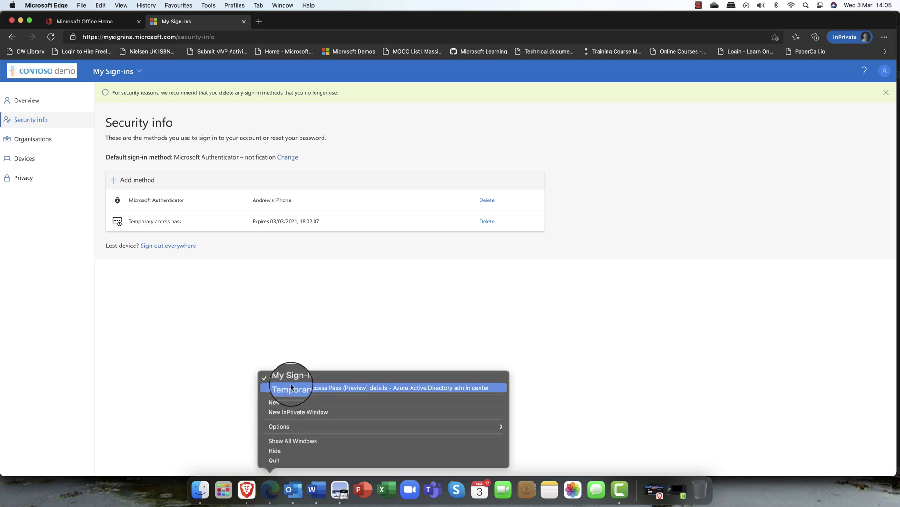
click(287, 378)
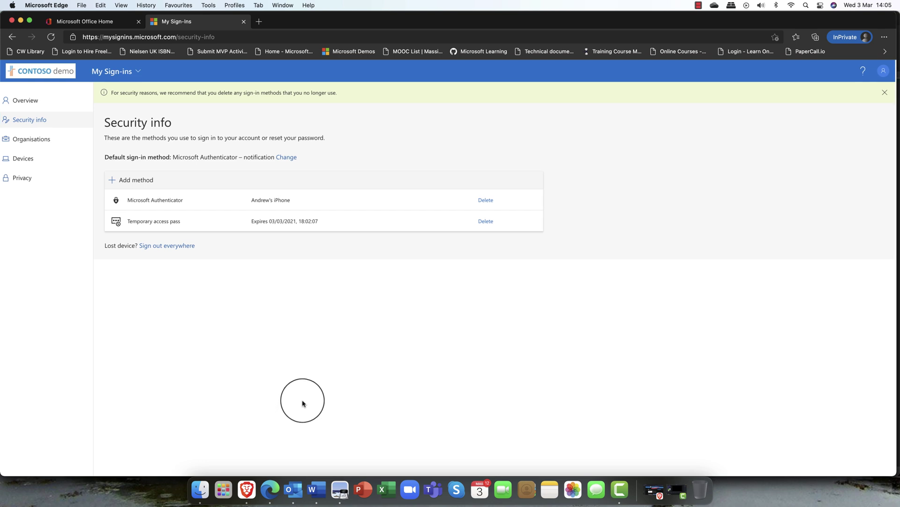
right_click(271, 489)
click(291, 391)
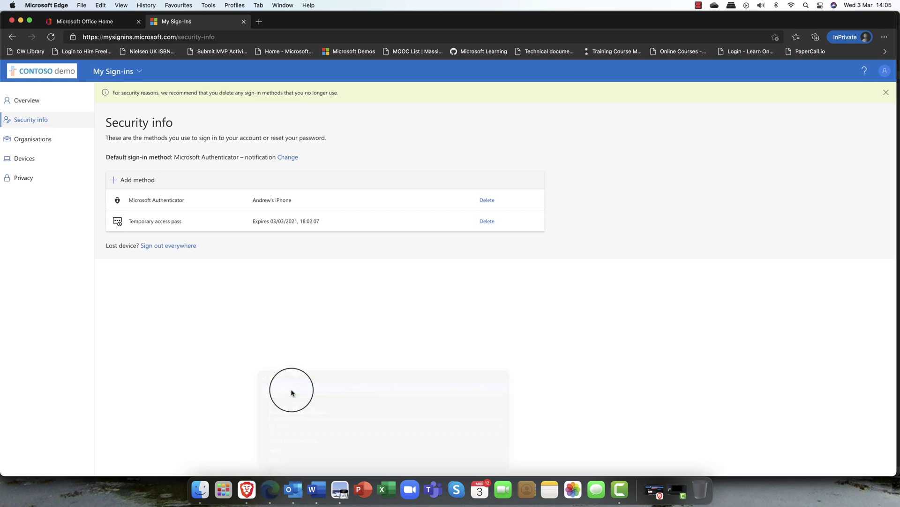